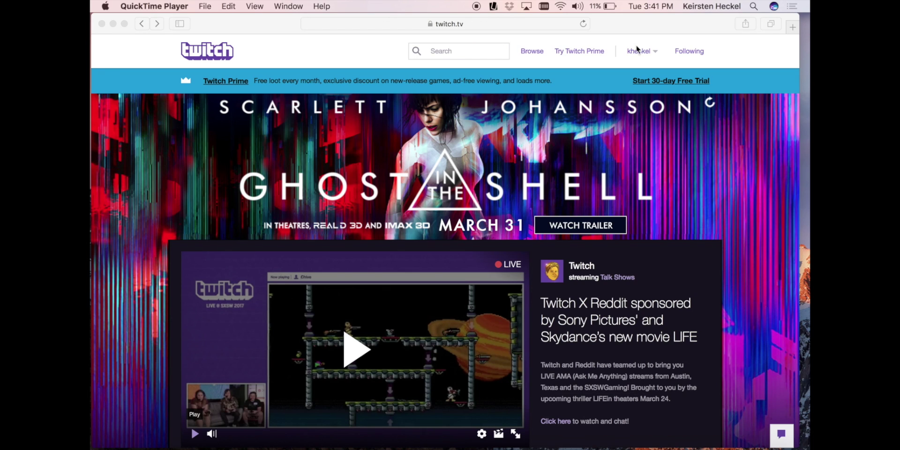
Open the Twitch channel Dashboard from the account dropdown in Safari.
click(648, 21)
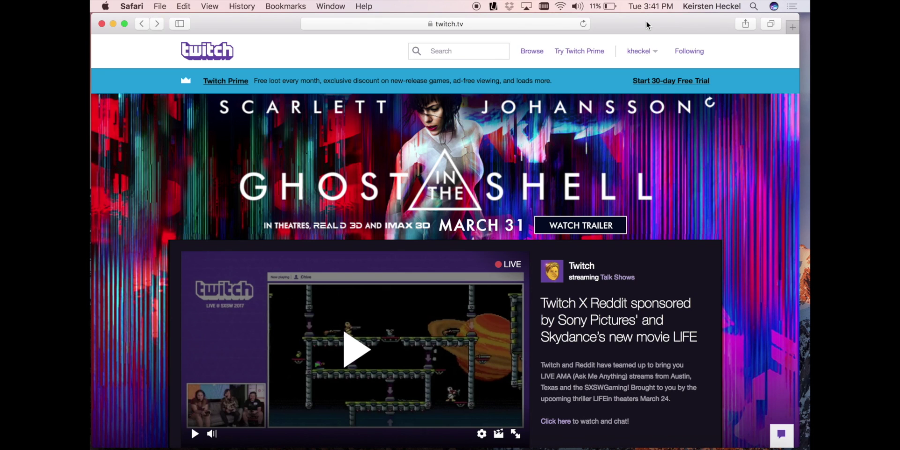
click(639, 51)
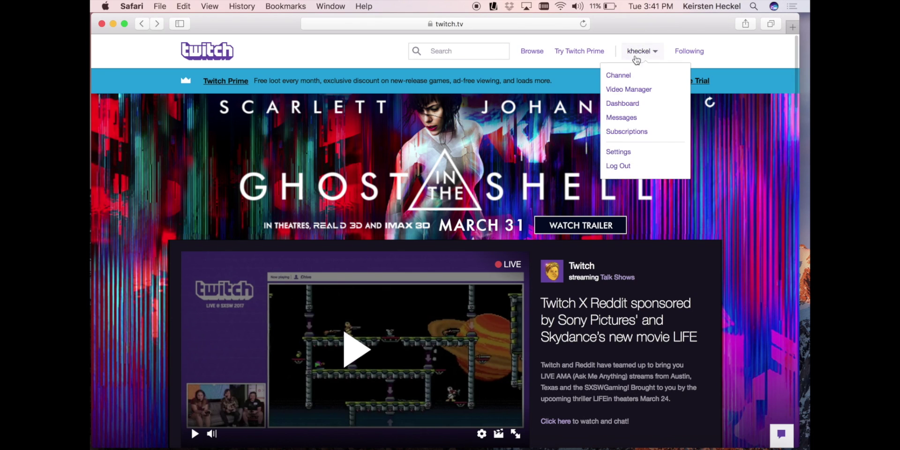
click(623, 104)
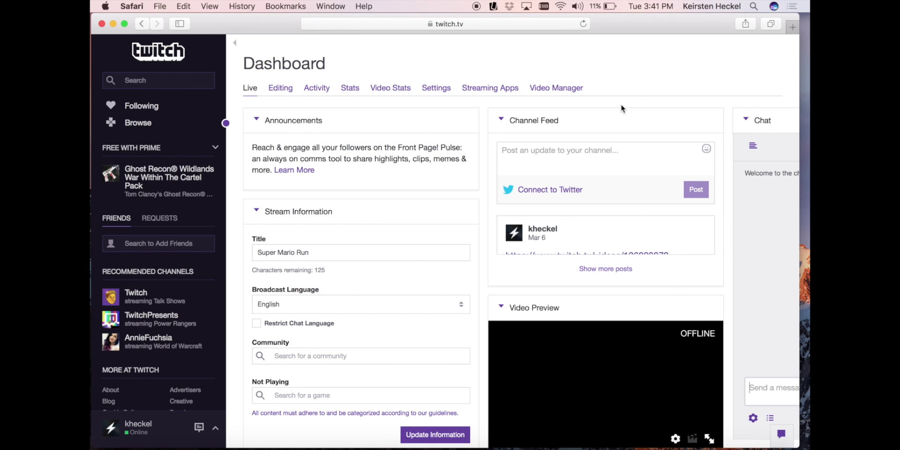
Go to the Dashboard's Settings tab and open the Stream Key section with Show Key.
click(443, 90)
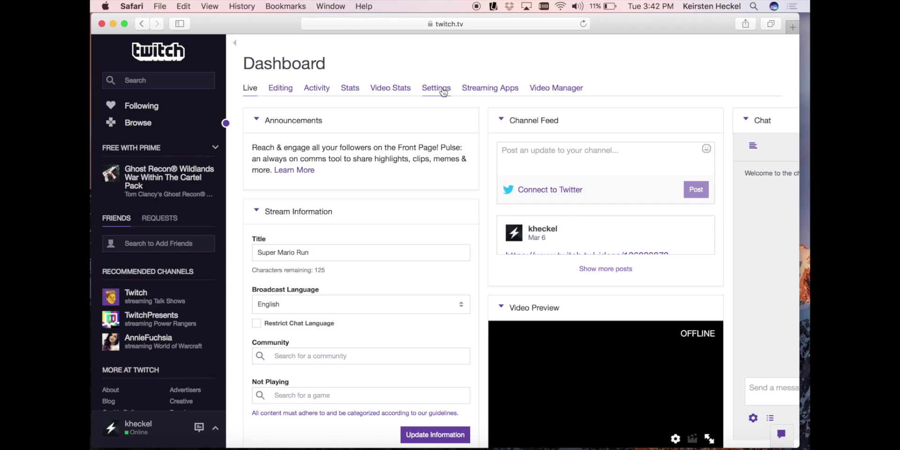
click(295, 150)
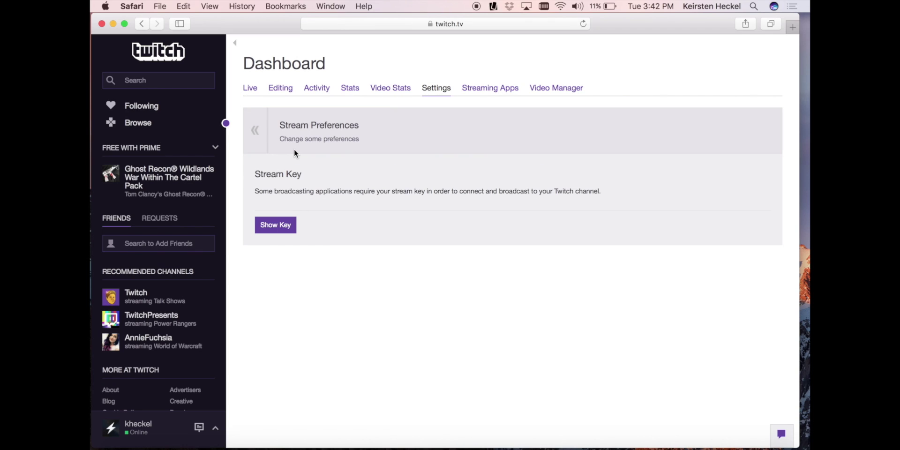
click(282, 226)
mouse_move(715, 436)
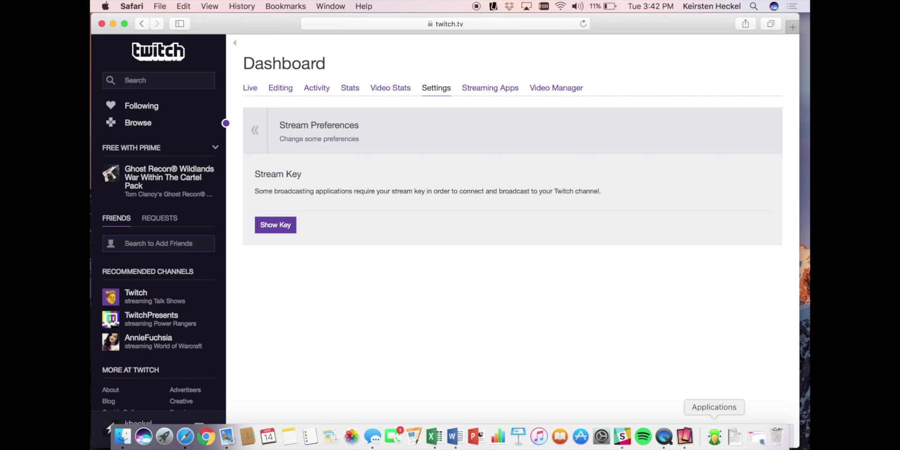
Launch OBS Studio from the Dock's Applications stack.
click(712, 439)
scroll(632, 237, down, 2)
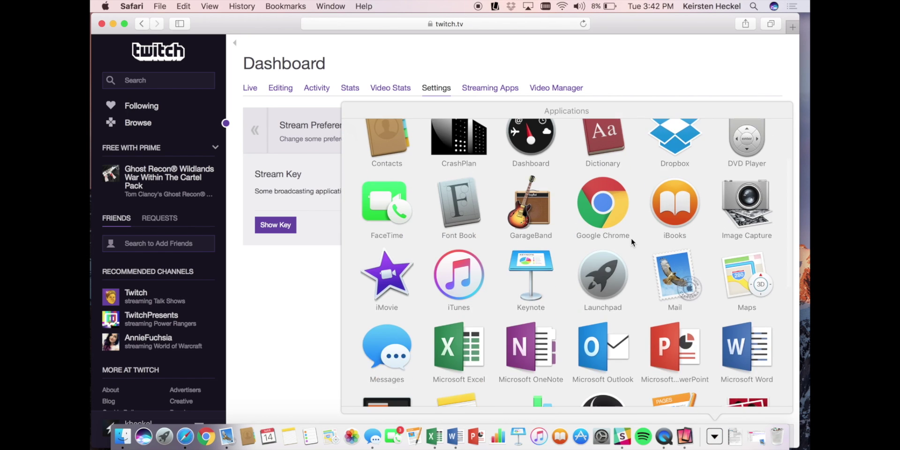
scroll(631, 238, down, 3)
click(609, 204)
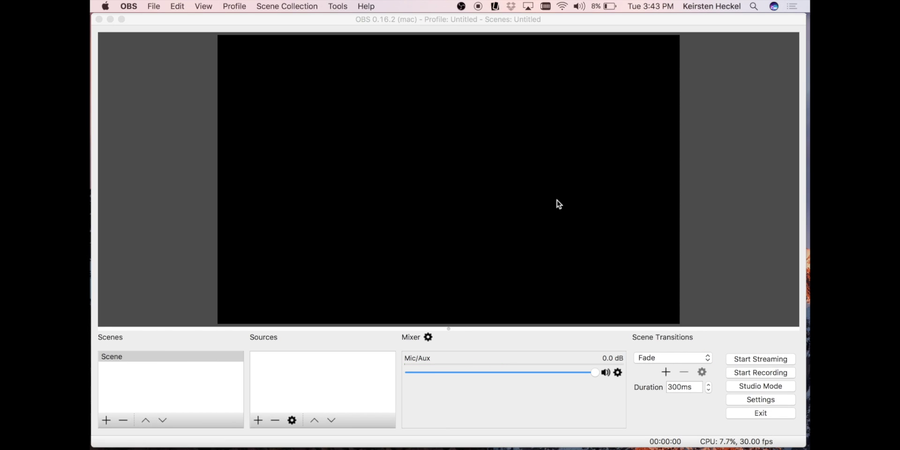
Save OBS Stream settings: Twitch service, US East: New York, NY server, and the stream key.
click(749, 399)
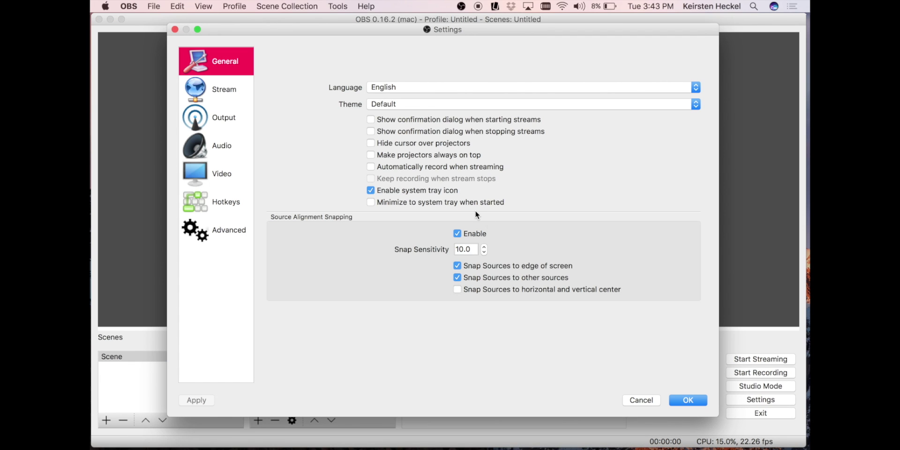
click(229, 94)
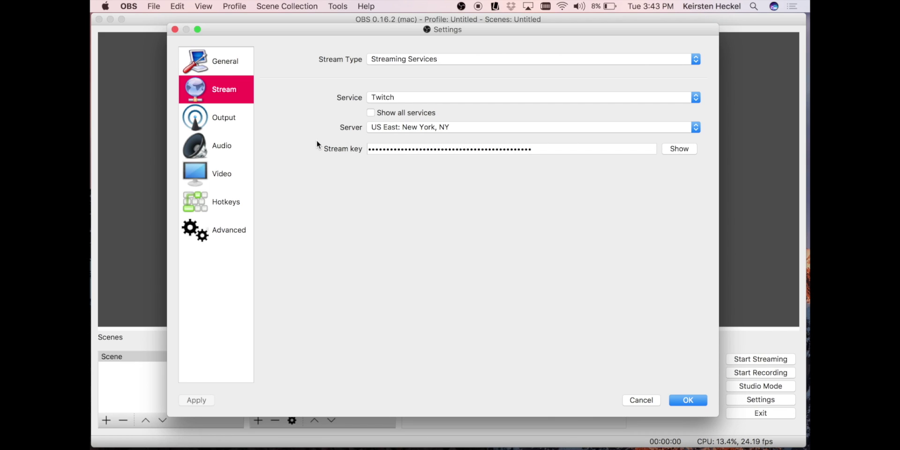
click(688, 402)
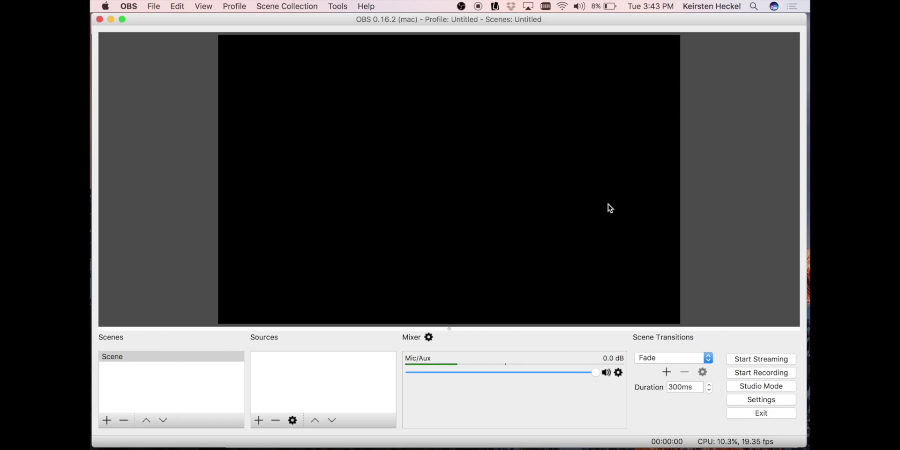
Connect the iPhone to Reflector 2 via AirPlay Screen Mirroring.
click(495, 7)
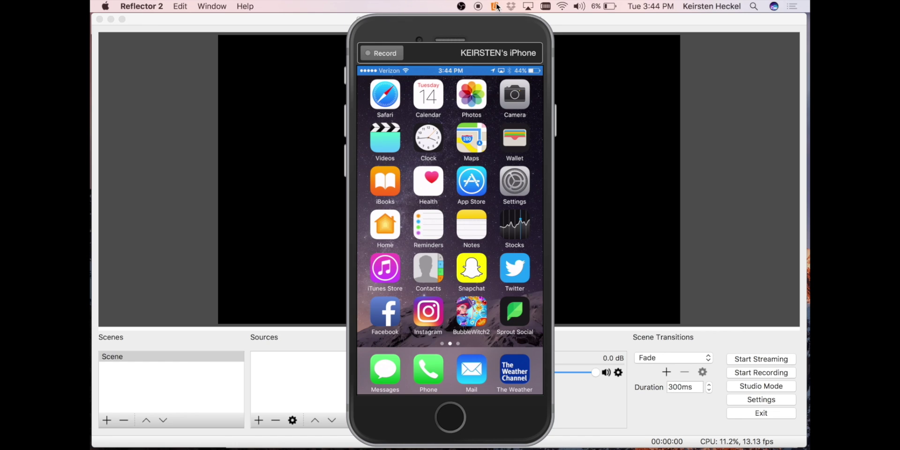
Move the mirror window aside and add an OBS scene named 'Bubble Witch'.
drag(490, 26, 663, 17)
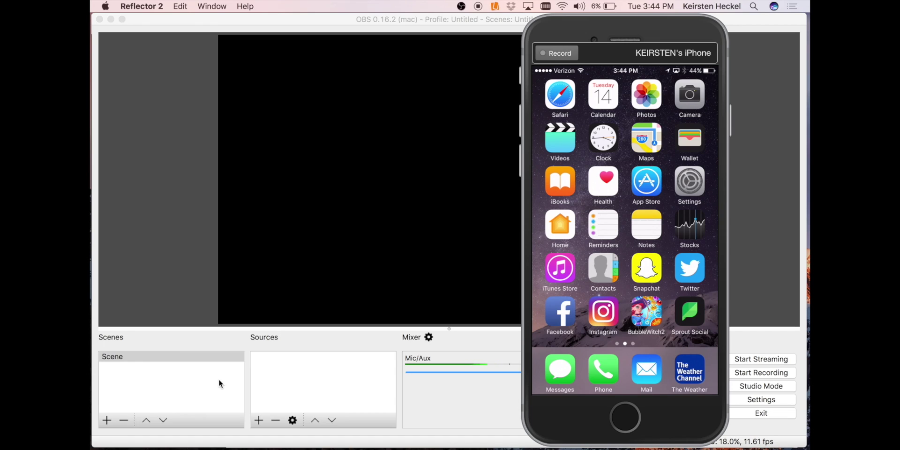
click(204, 392)
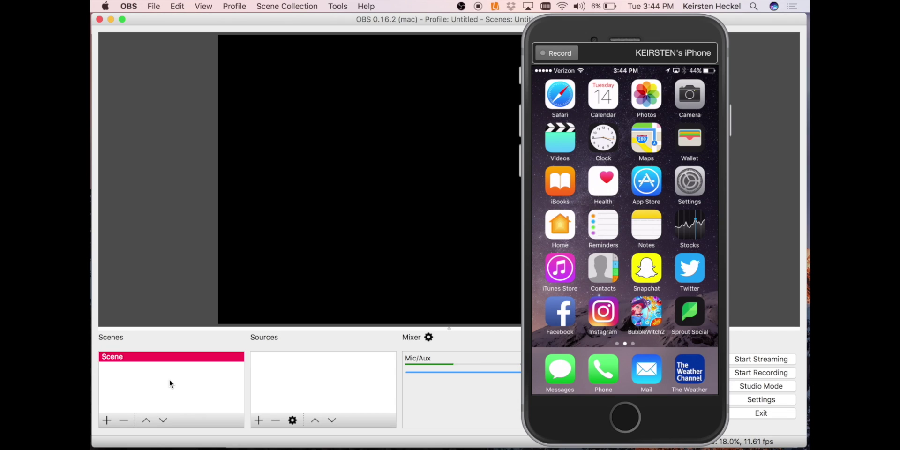
right_click(141, 371)
click(152, 381)
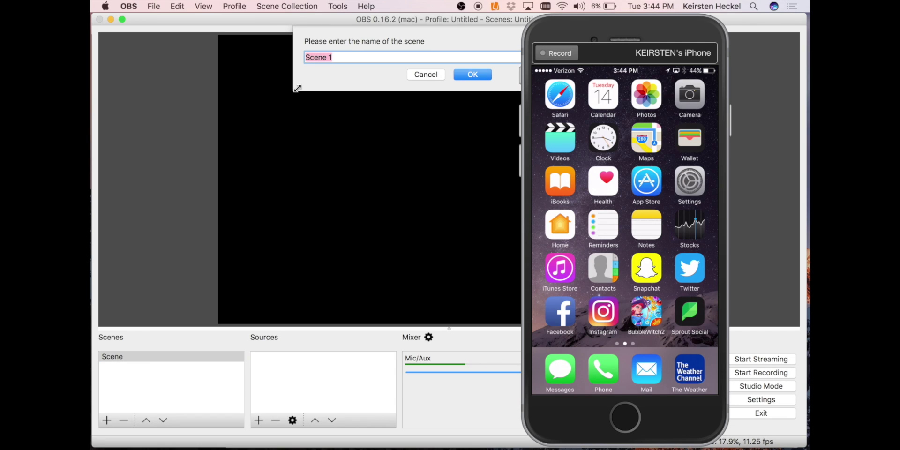
text(Bubble Wit)
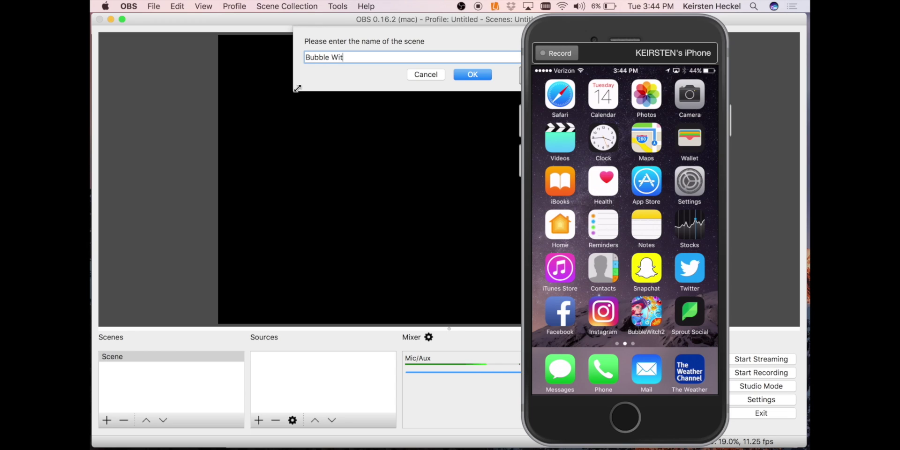
text(ch)
key(Return)
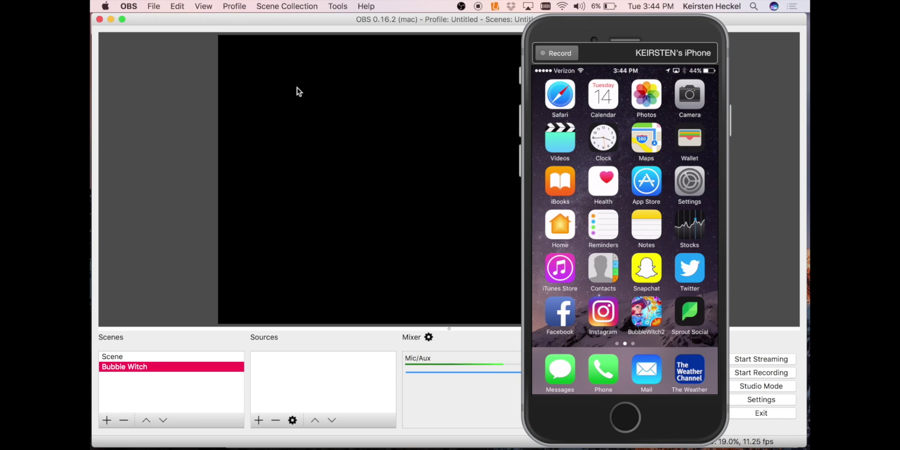
Create a new Window Capture source in the Bubble Witch scene, dismissing the battery alert.
right_click(286, 361)
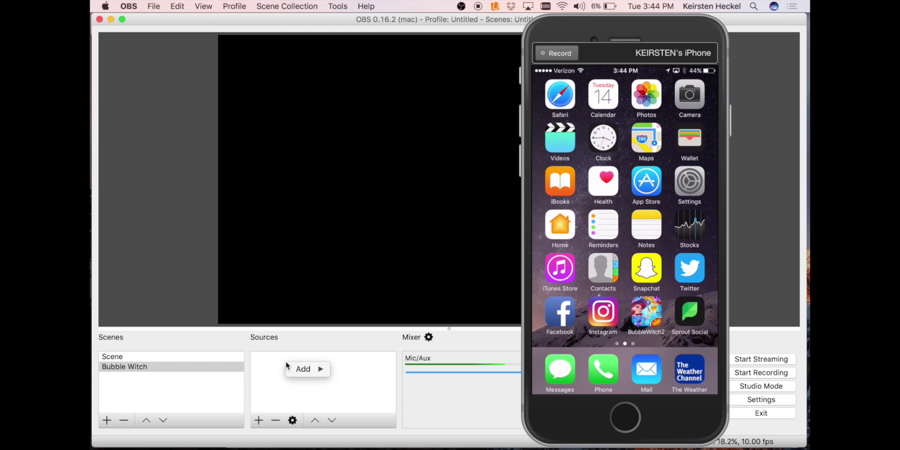
mouse_move(297, 368)
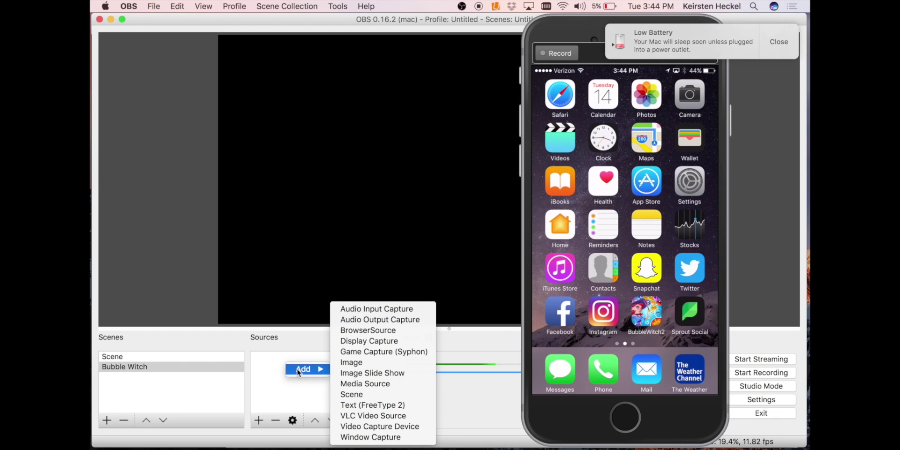
click(365, 439)
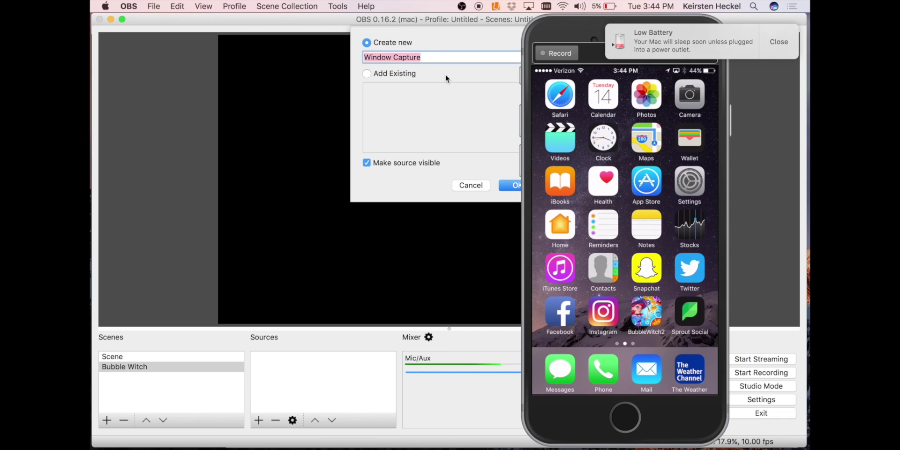
click(774, 41)
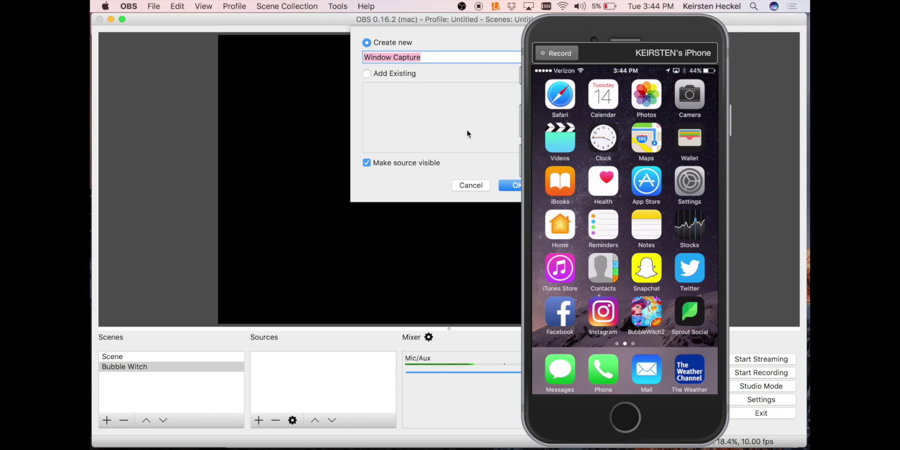
click(505, 183)
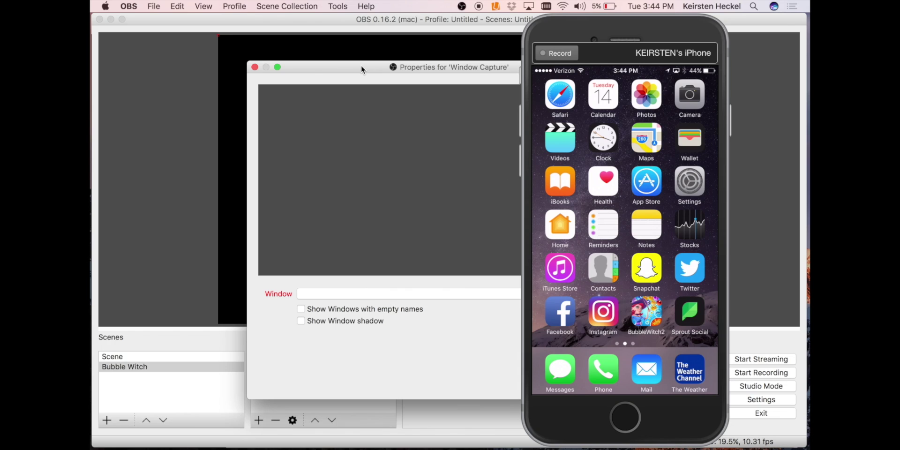
Set the Window Capture to the Reflector 2 iPhone mirror window and confirm.
drag(361, 65, 212, 58)
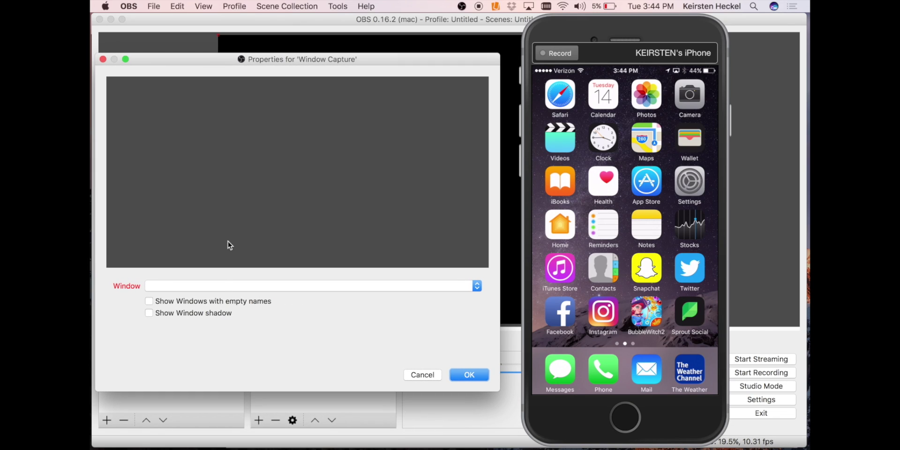
click(220, 285)
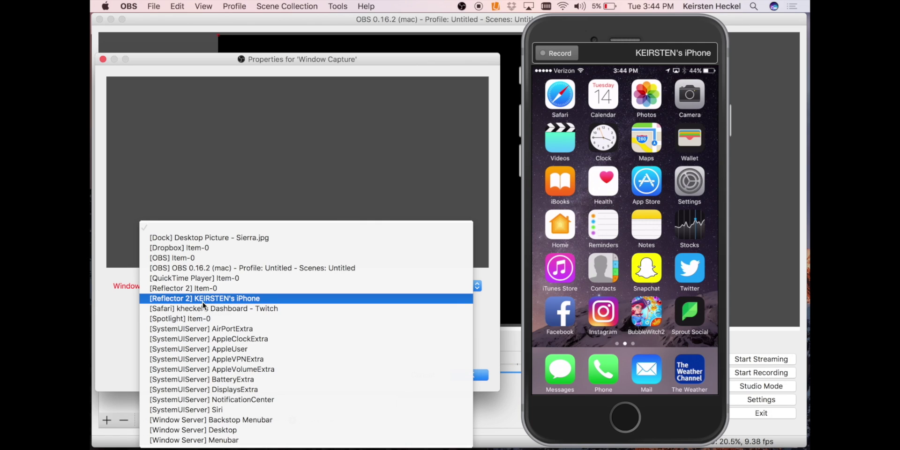
click(206, 301)
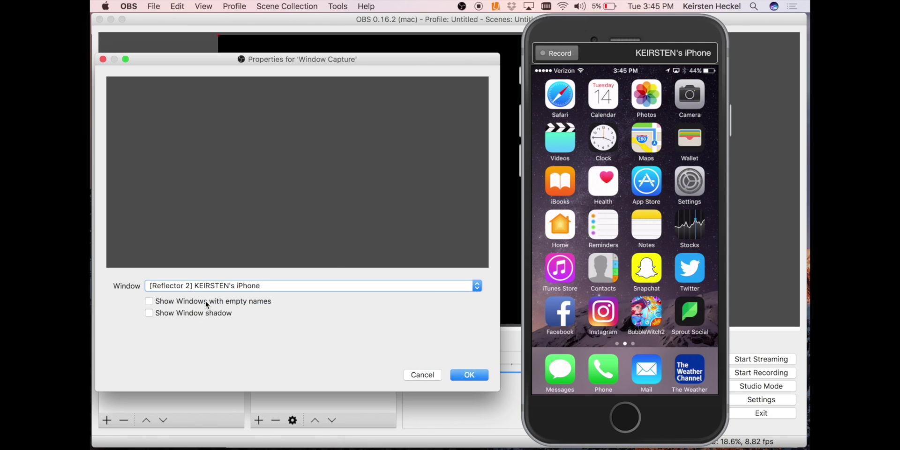
click(468, 375)
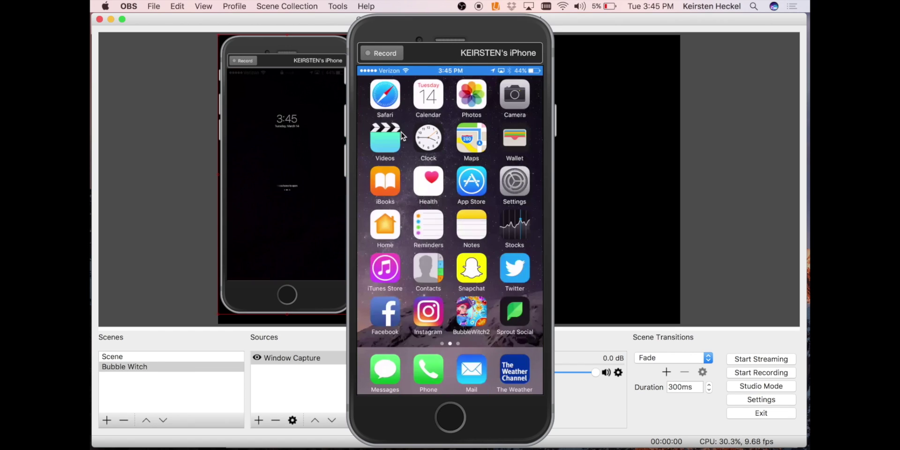
Move the iPhone mirror window right and drag the capture to the canvas centre.
click(421, 29)
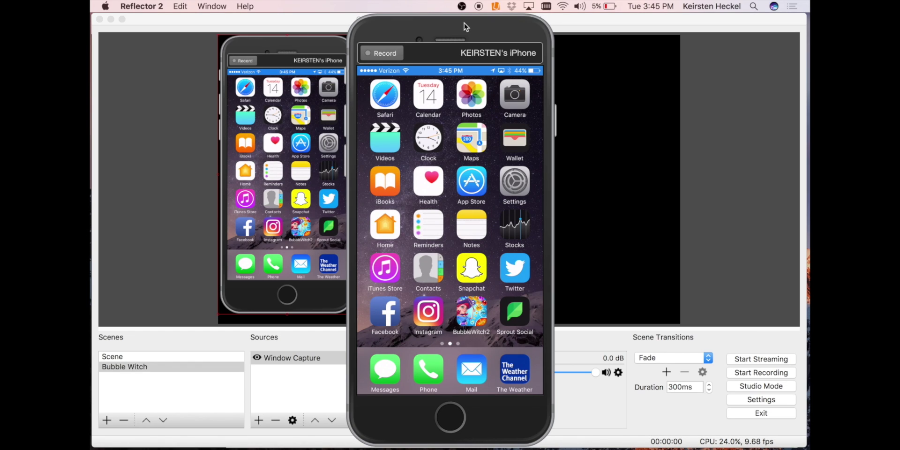
drag(482, 28, 701, 28)
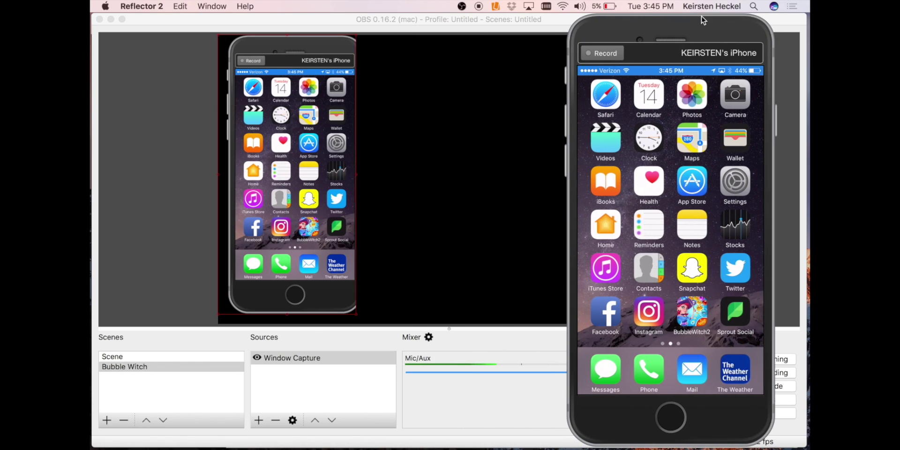
click(311, 44)
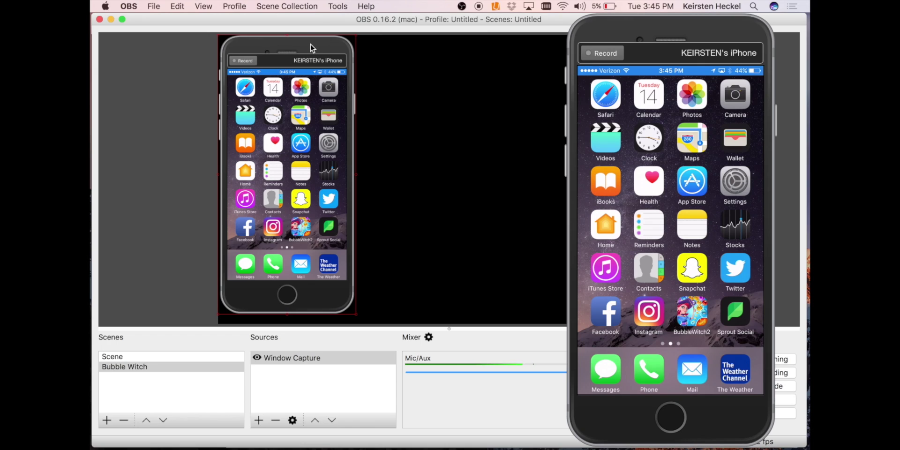
drag(310, 43, 485, 50)
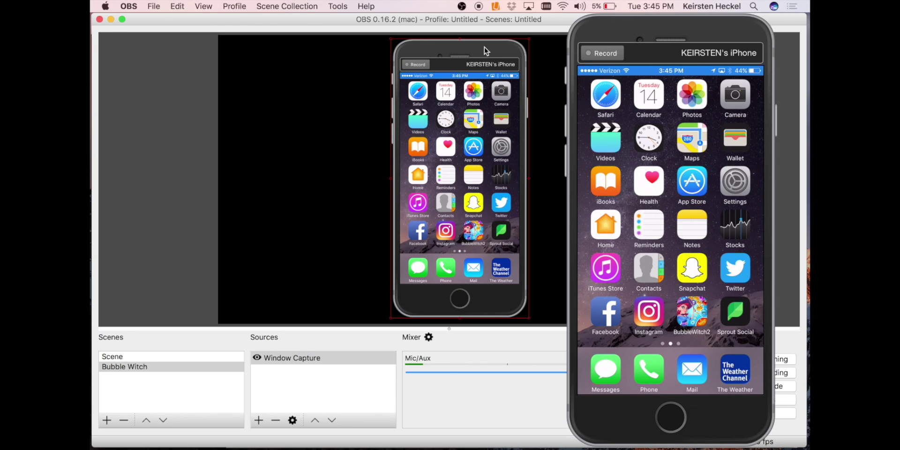
Start streaming the Bubble Witch scene to Twitch, then show all windows.
click(647, 31)
drag(647, 31, 583, 36)
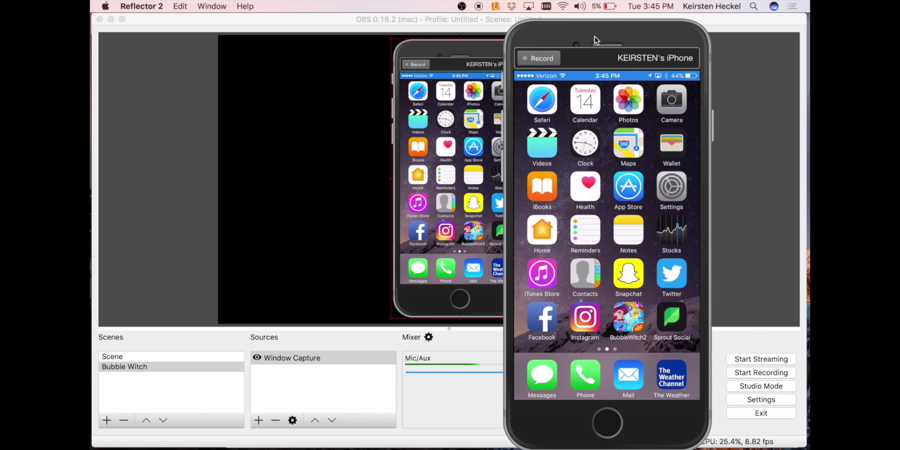
click(746, 358)
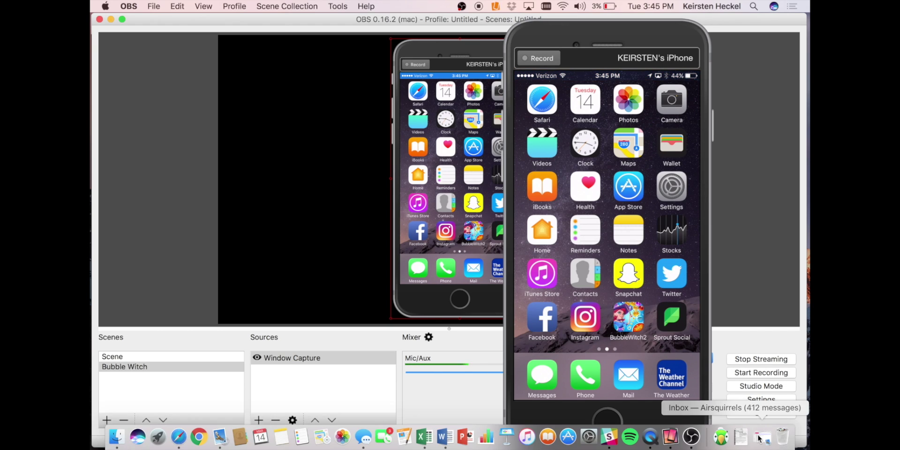
key(ctrl+Up)
In Safari's Twitch Dashboard, open the Live tab and play the Video Preview of the stream.
click(713, 359)
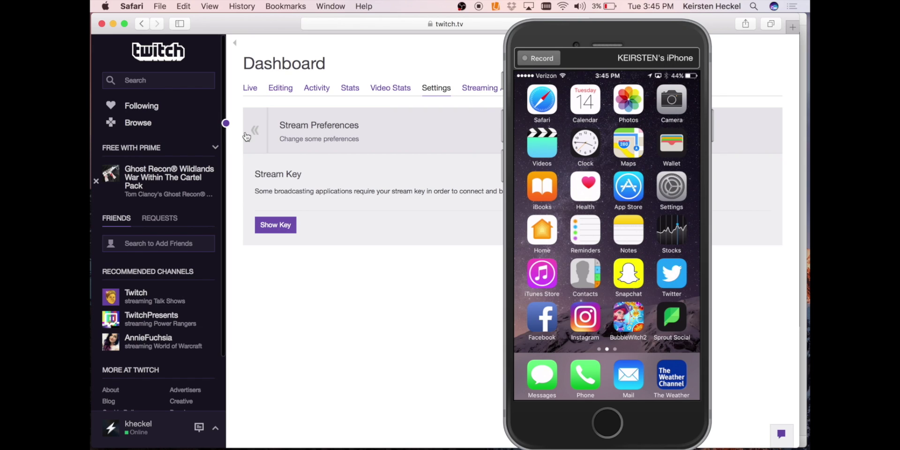
click(254, 89)
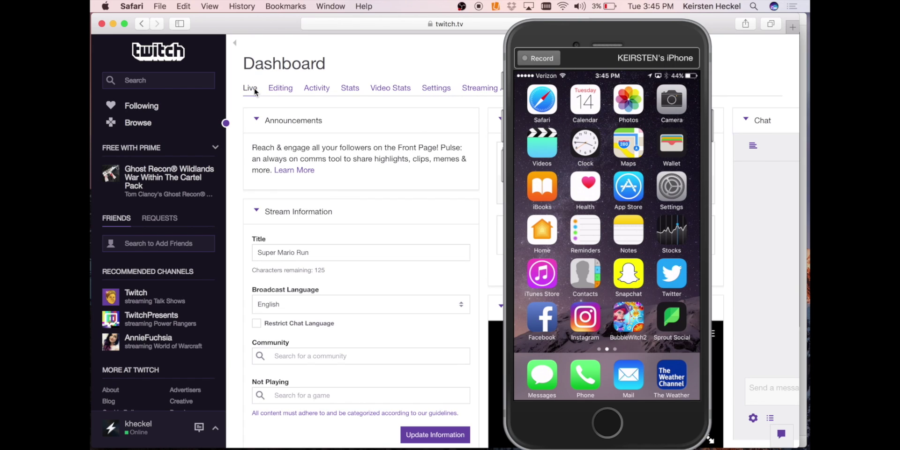
click(539, 32)
drag(572, 33, 620, 35)
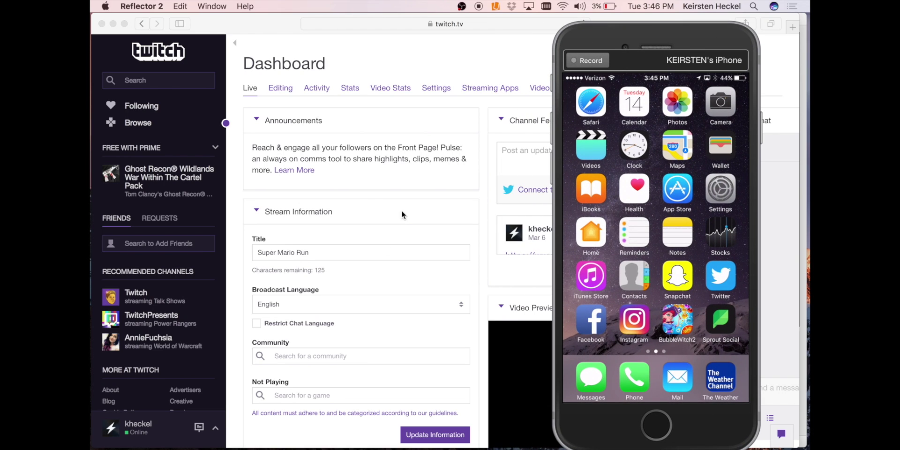
scroll(401, 211, down, 5)
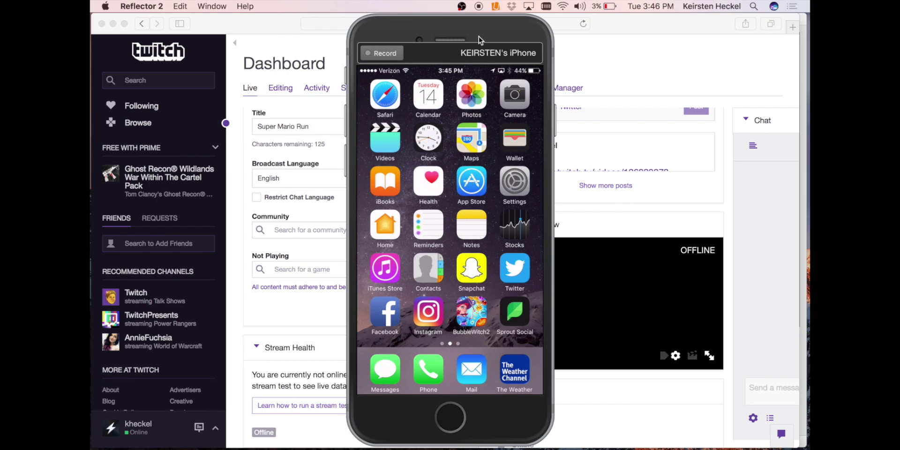
drag(479, 36, 395, 35)
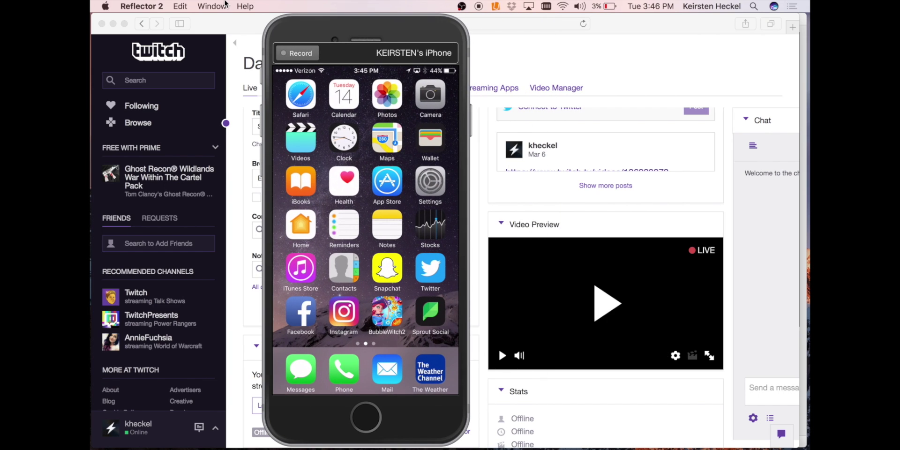
click(671, 334)
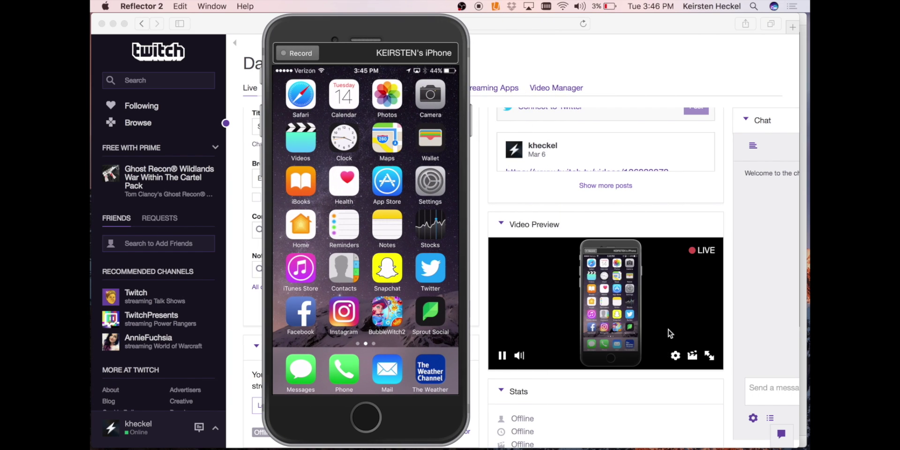